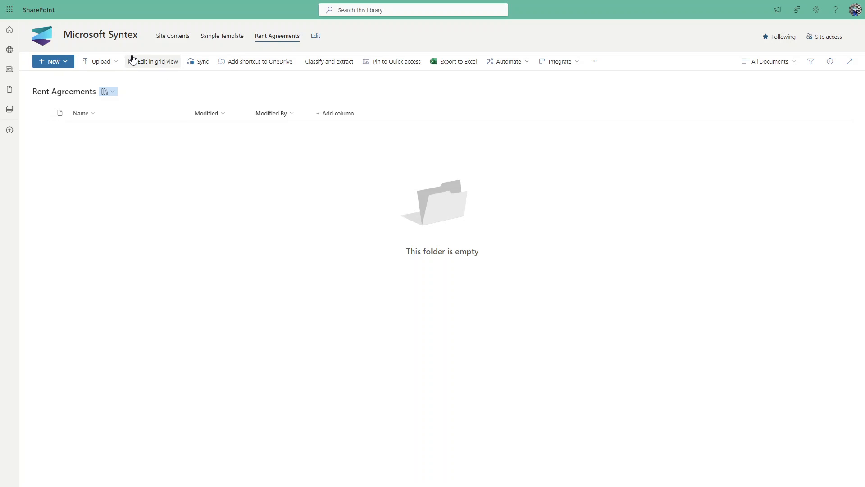
- Open the choices for creating a new item in the Rent Agreements library
click(69, 62)
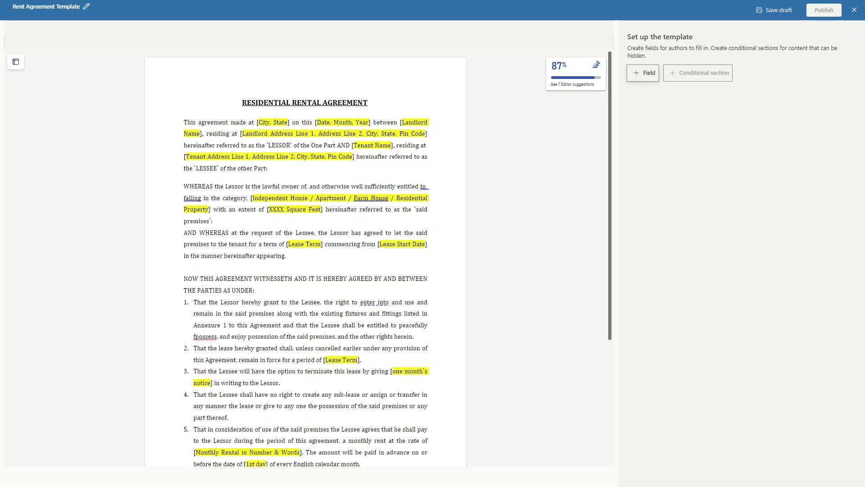
- Create a content field named CityName that replaces the [City, State] placeholder and accepts a single line of text
click(645, 76)
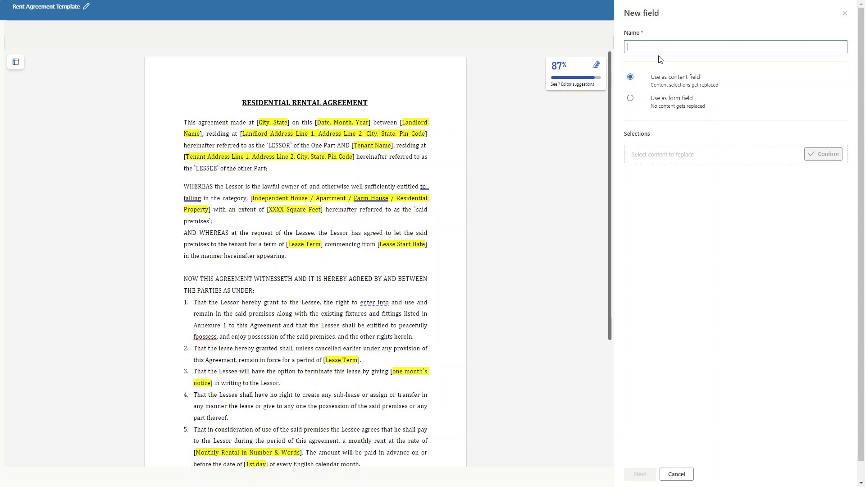
text(ityName)
mouse_move(258, 123)
mouse_down()
mouse_move(275, 124)
mouse_move(256, 123)
mouse_up()
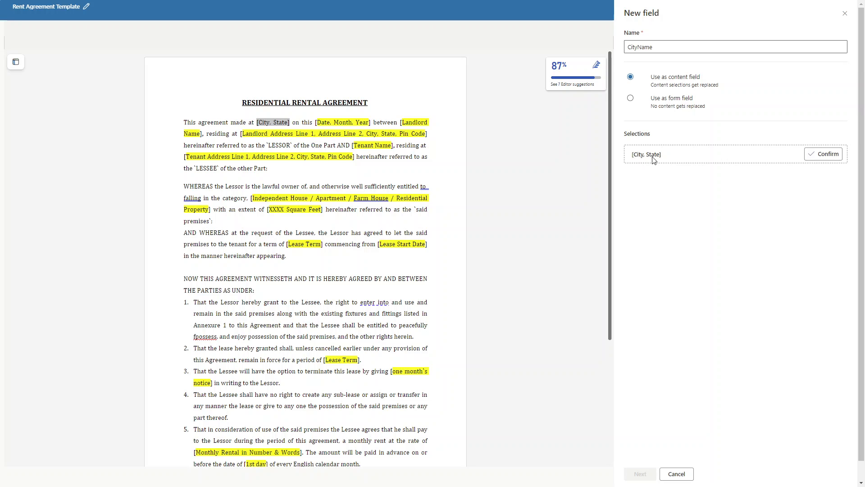
double_click(655, 47)
click(834, 161)
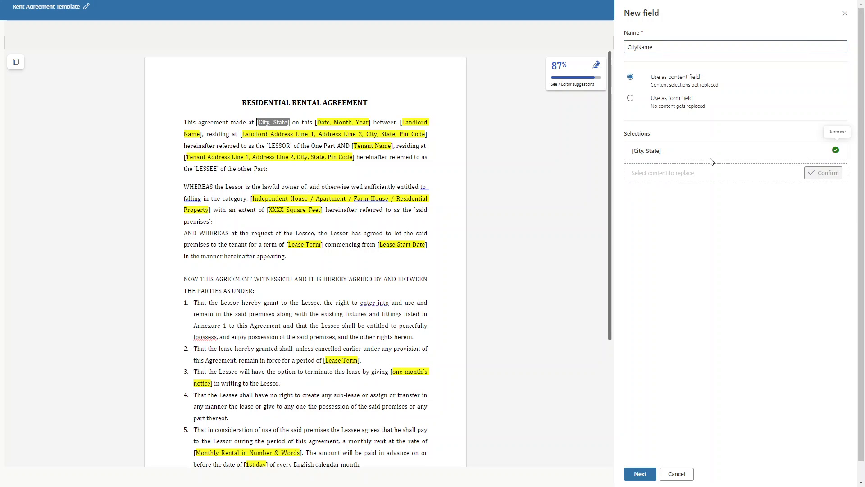
click(640, 474)
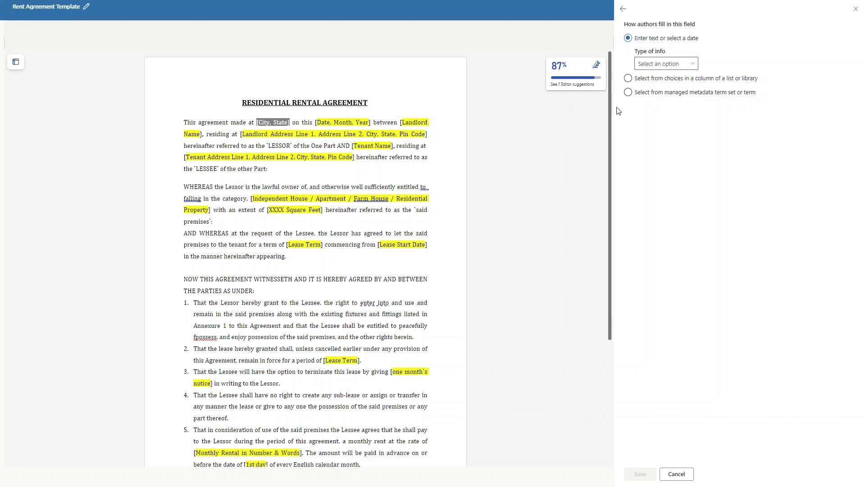
click(661, 64)
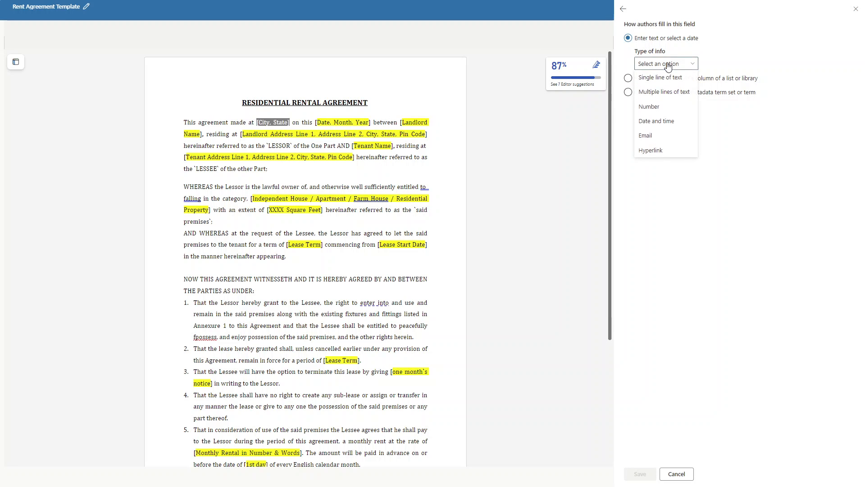
click(650, 80)
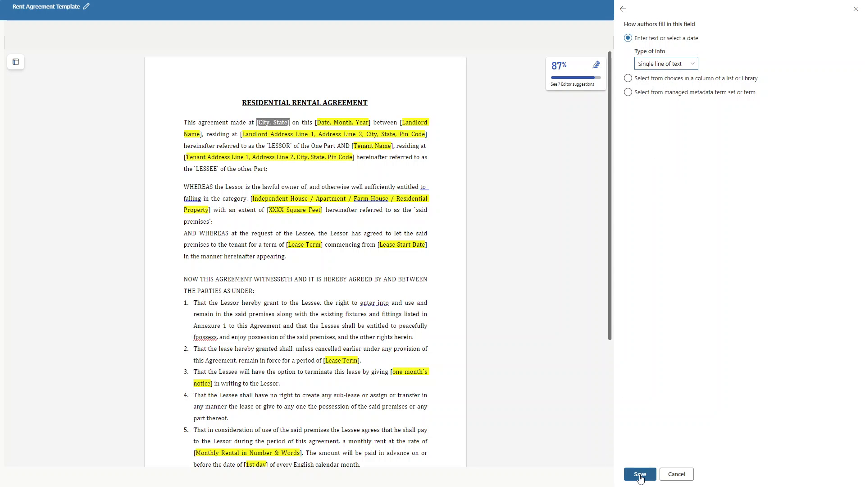
click(641, 474)
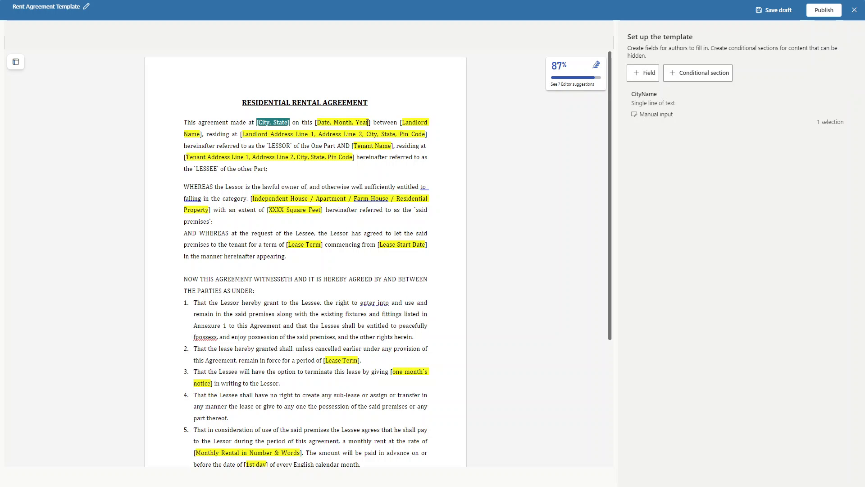
- Start a new content field for the [Date, Month, Year] placeholder and name it Agreement Date
drag(368, 122, 314, 122)
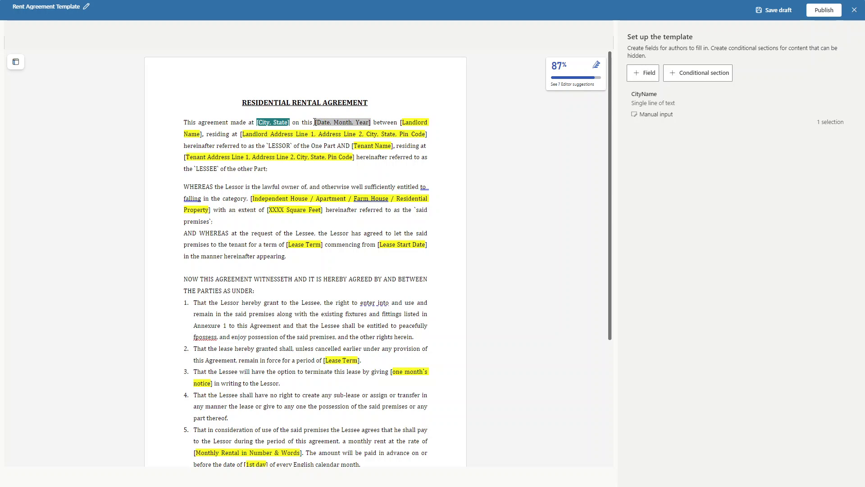
click(648, 77)
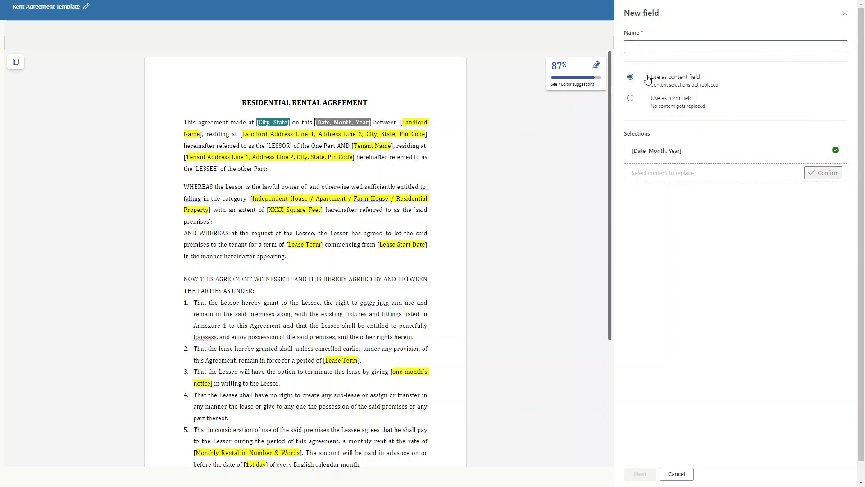
click(643, 45)
text(R)
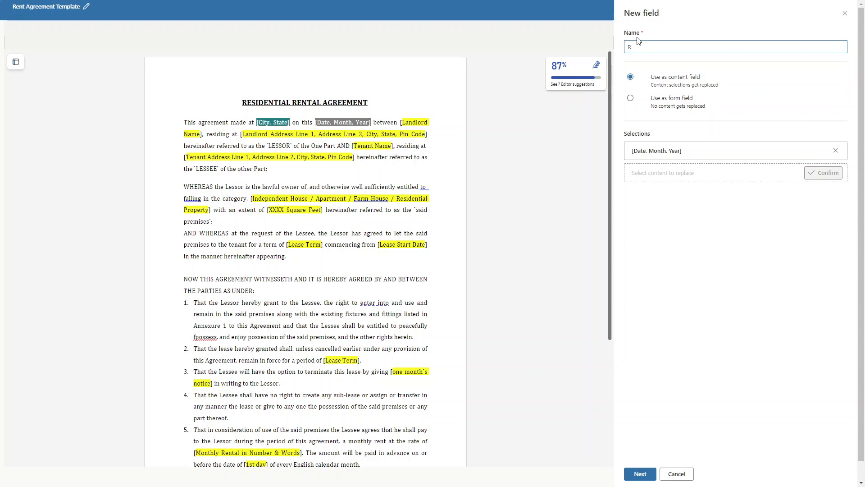
text(e)
key(BackSpace)
key(BackSpace)
text(Agreement Date)
- Set the Agreement Date field's type to Date and time with the Month D, YYYY format and save it
click(640, 473)
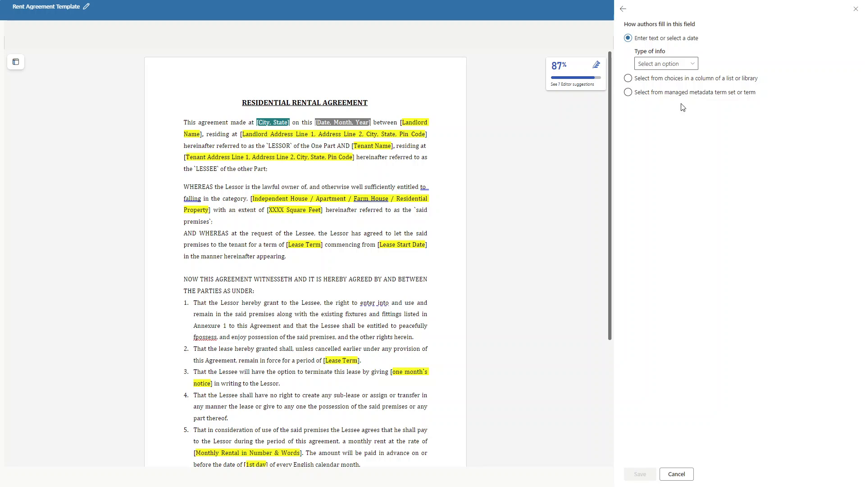
click(666, 63)
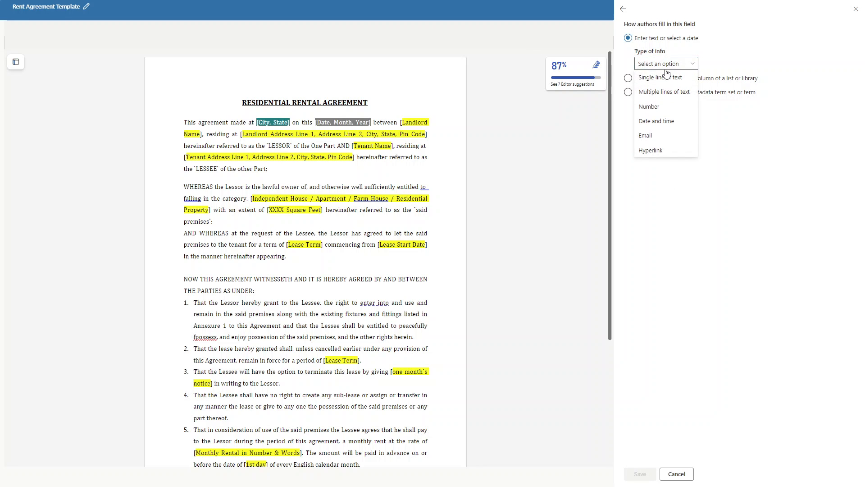
click(653, 123)
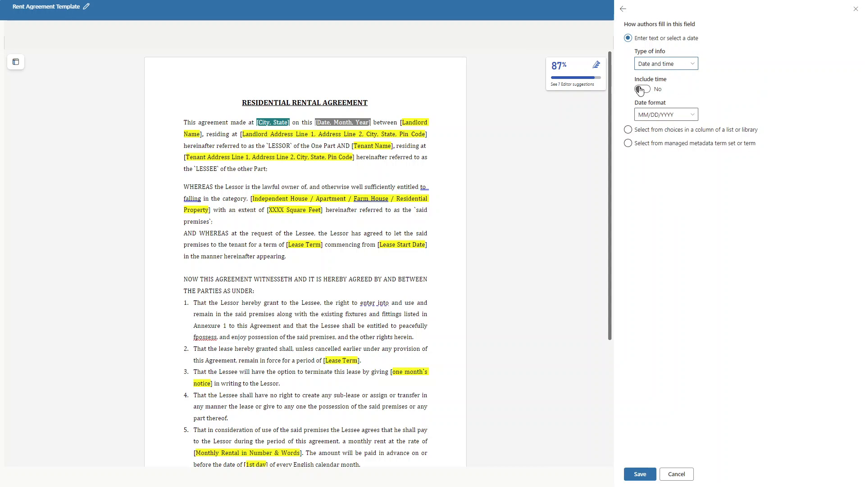
click(671, 114)
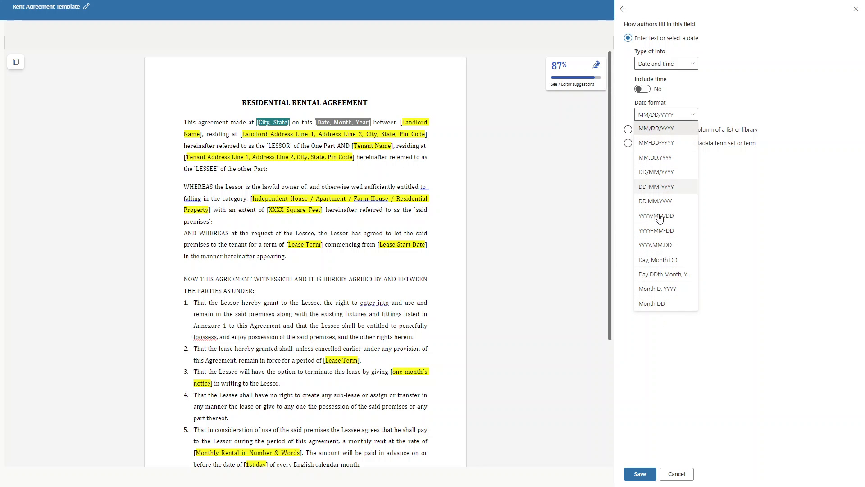
click(657, 290)
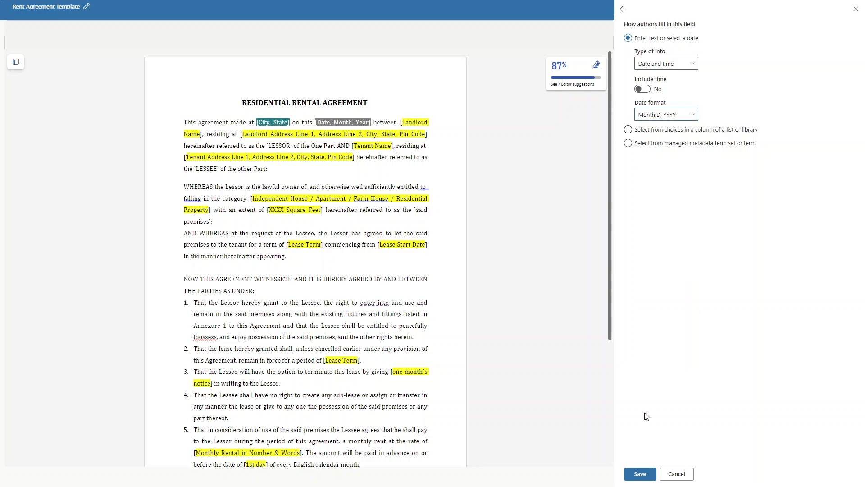
click(649, 479)
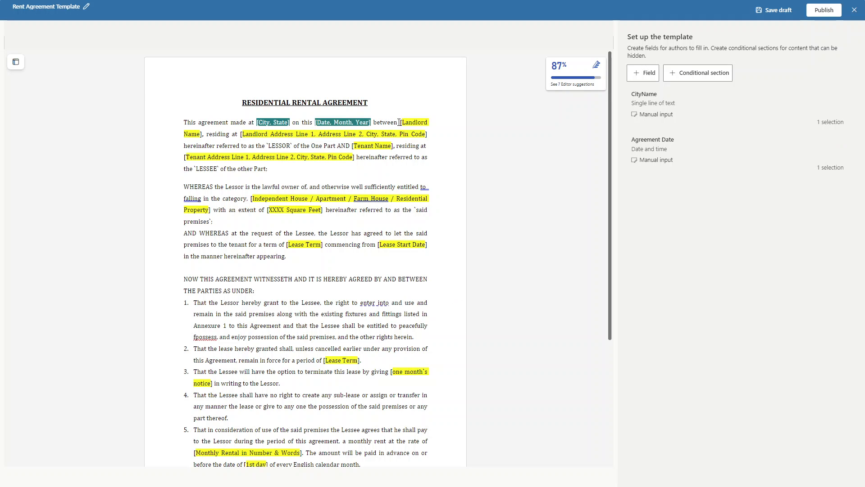
- Create a content field named LandlordName that replaces the [Landlord Name] placeholder and accepts a single line of text
drag(401, 122, 201, 133)
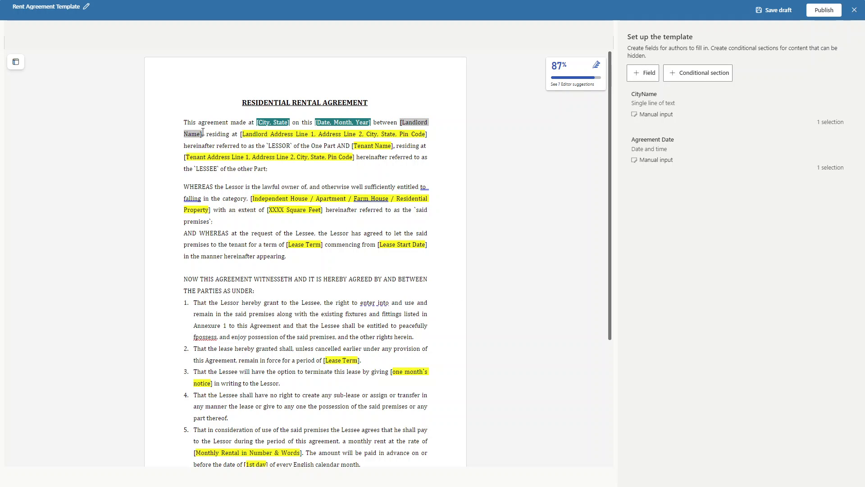
click(643, 72)
click(641, 46)
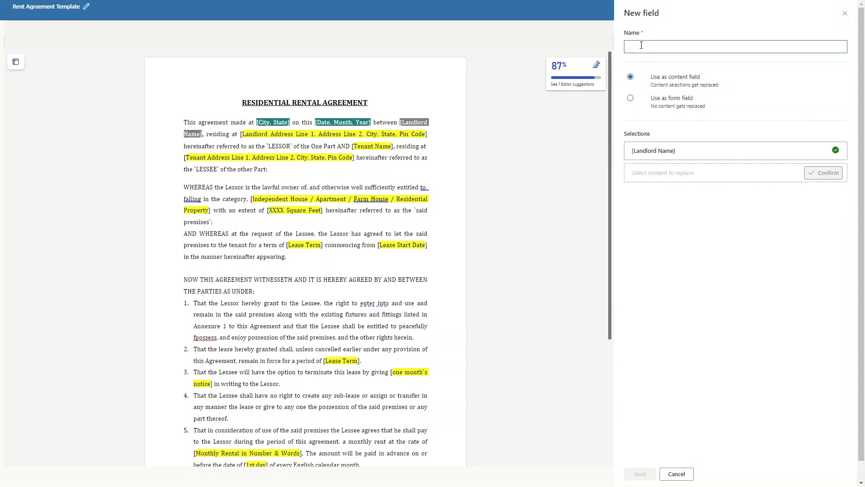
text(Landlo)
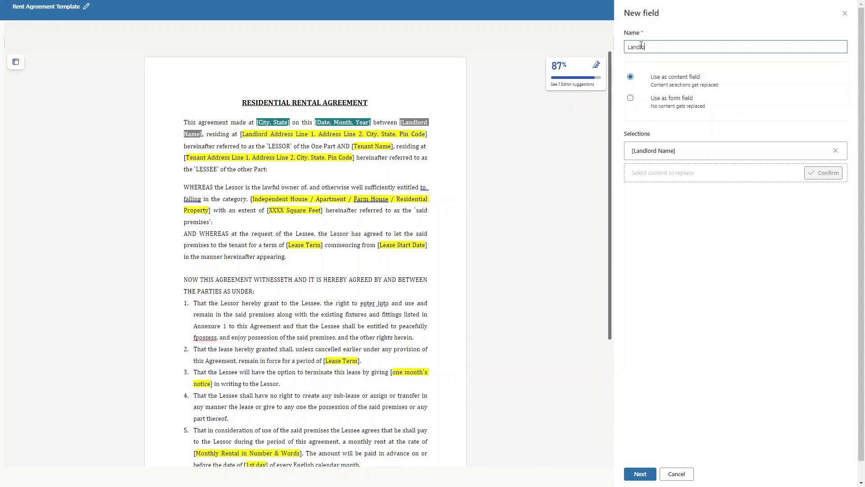
text(rd)
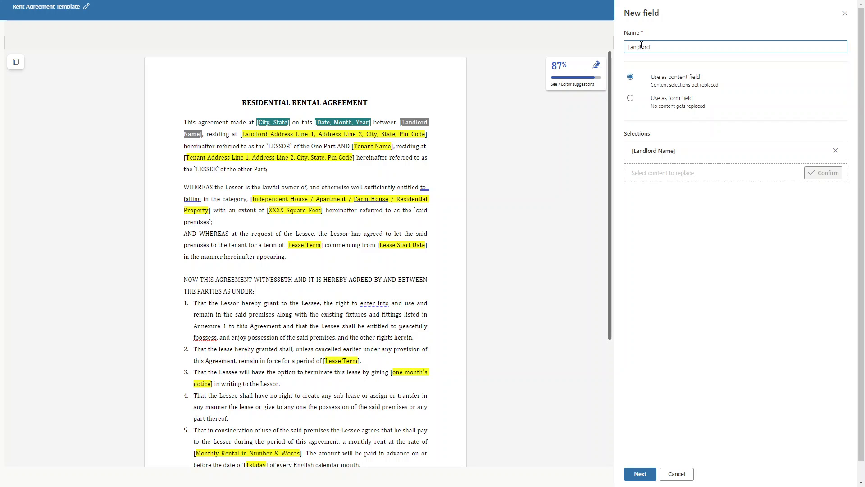
text(Name)
click(640, 474)
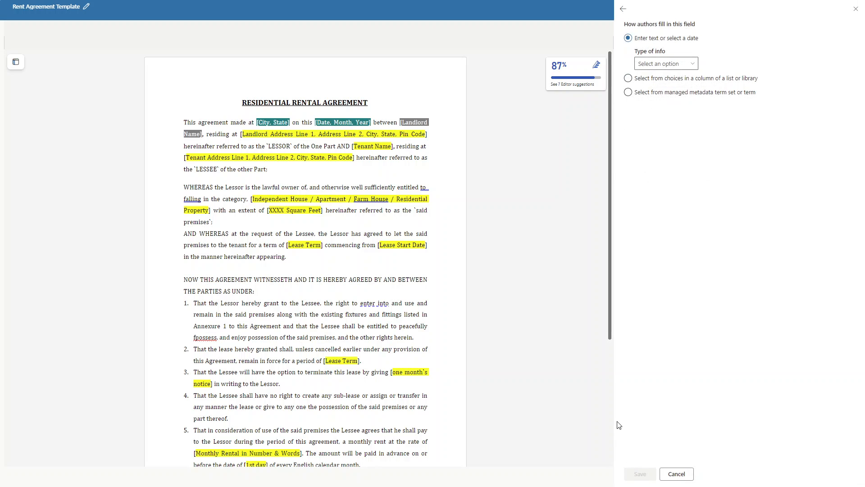
click(668, 64)
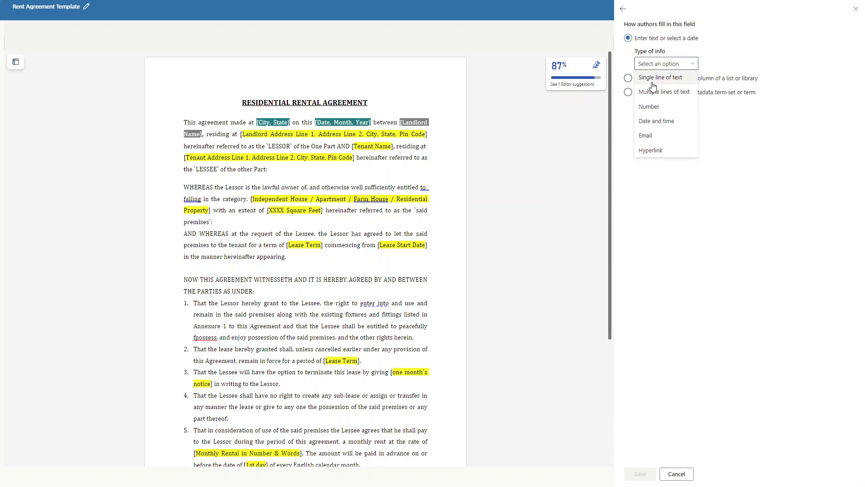
click(660, 81)
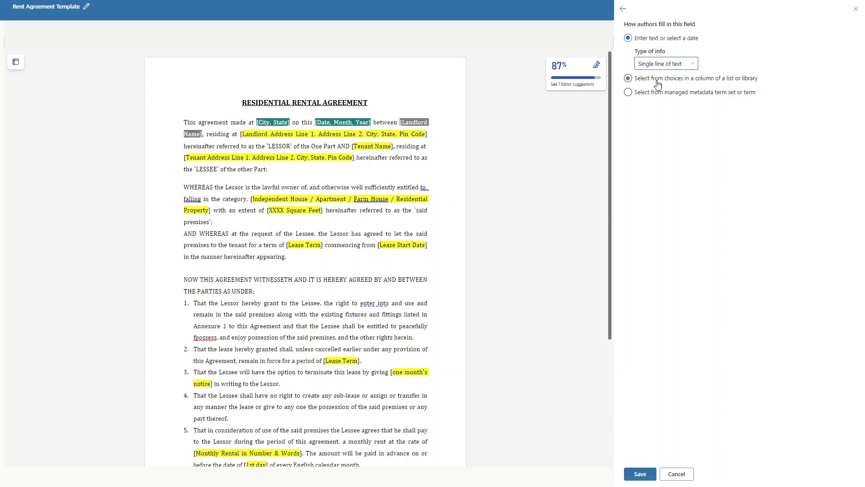
click(640, 474)
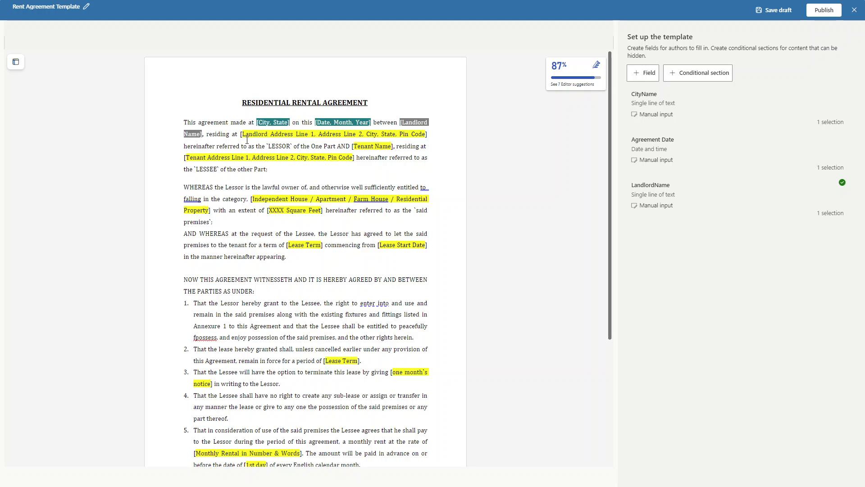
- Create a content field named LandlordAddress as a single line of text for the landlord's full address placeholder
drag(241, 135, 431, 138)
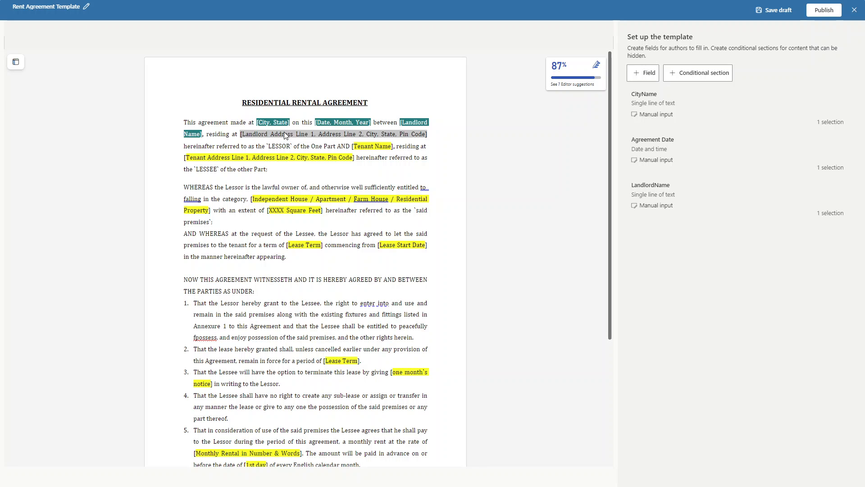
click(642, 75)
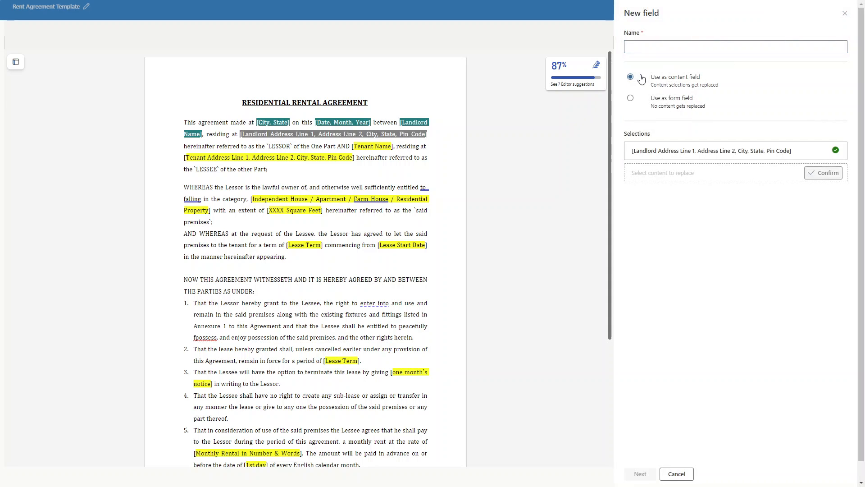
click(710, 45)
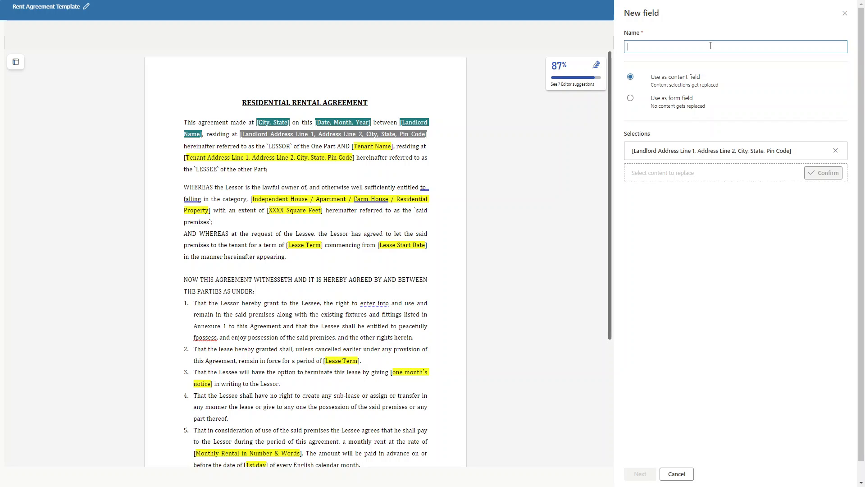
text(Landlo)
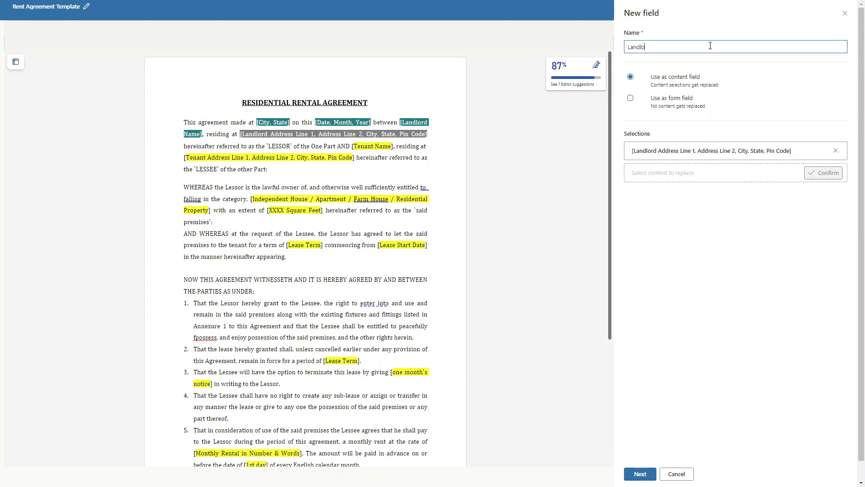
text(rdAddress)
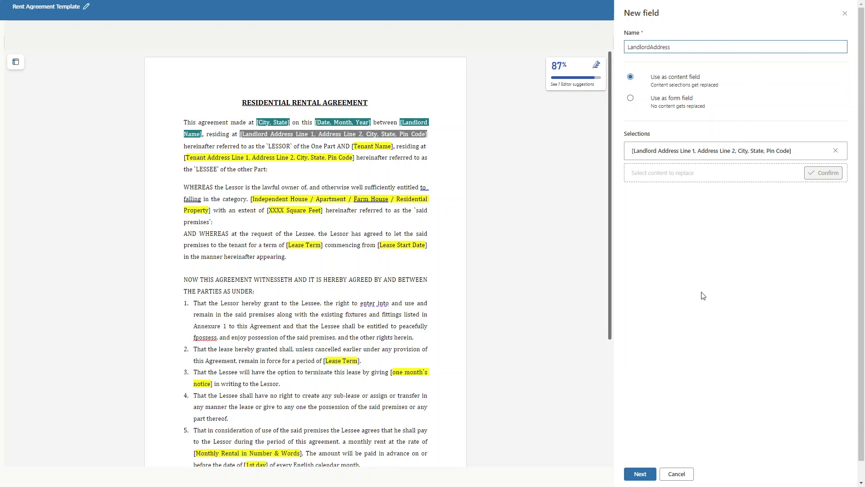
click(639, 474)
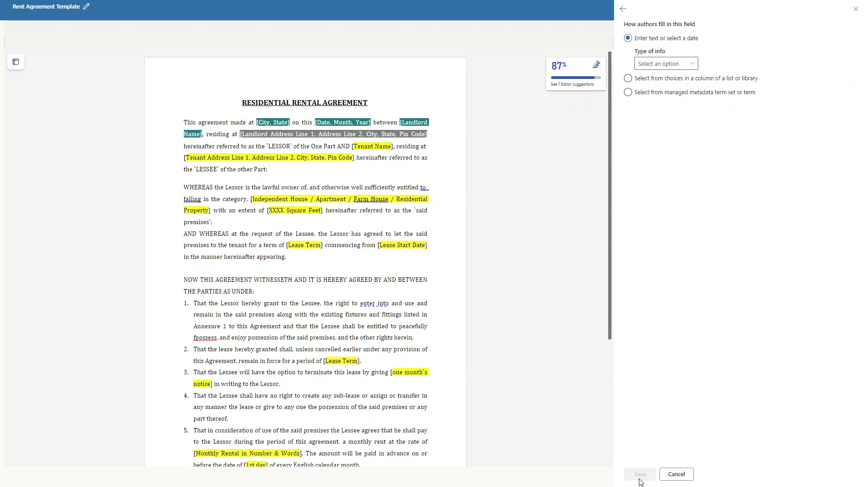
click(659, 64)
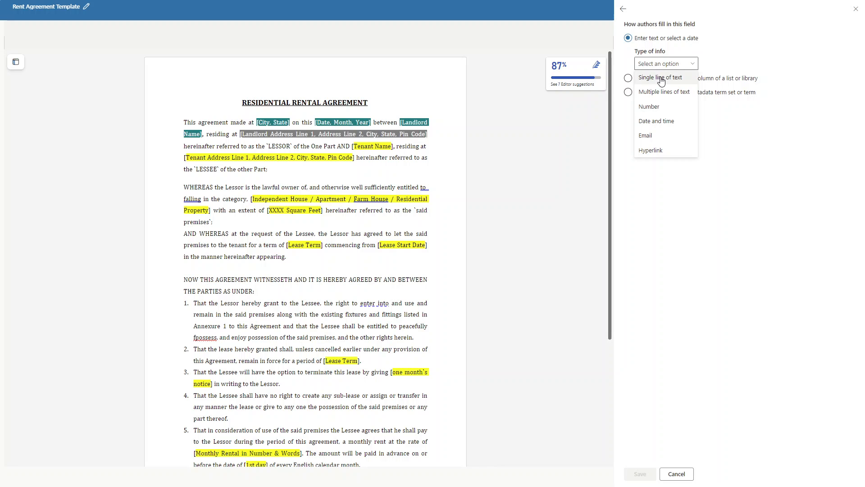
click(658, 79)
click(640, 474)
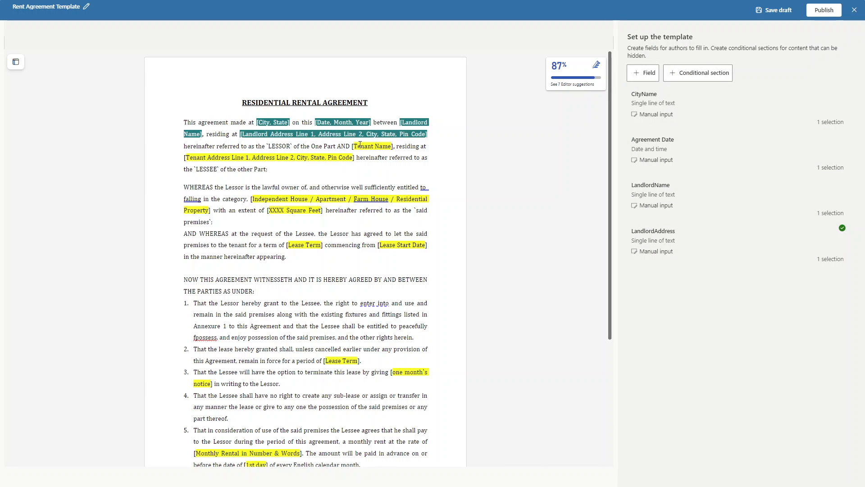
- Create a content field named TenantName that replaces the [Tenant Name] placeholder and accepts a single line of text
drag(353, 146, 393, 147)
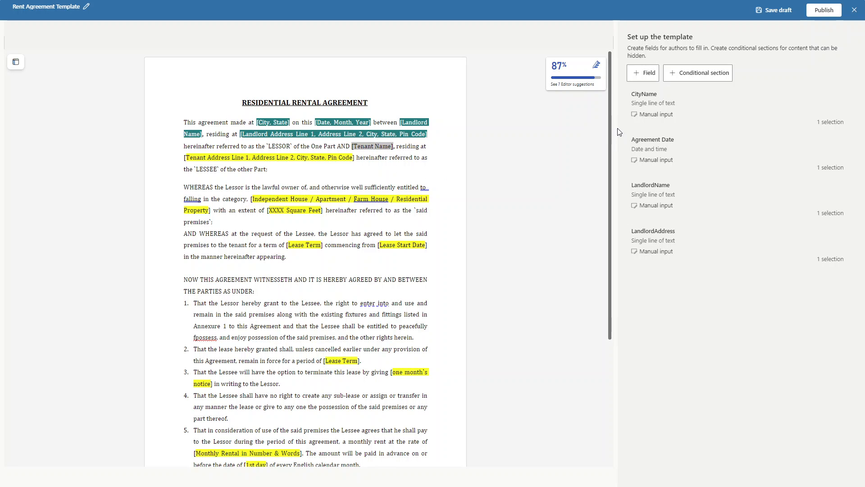
click(644, 73)
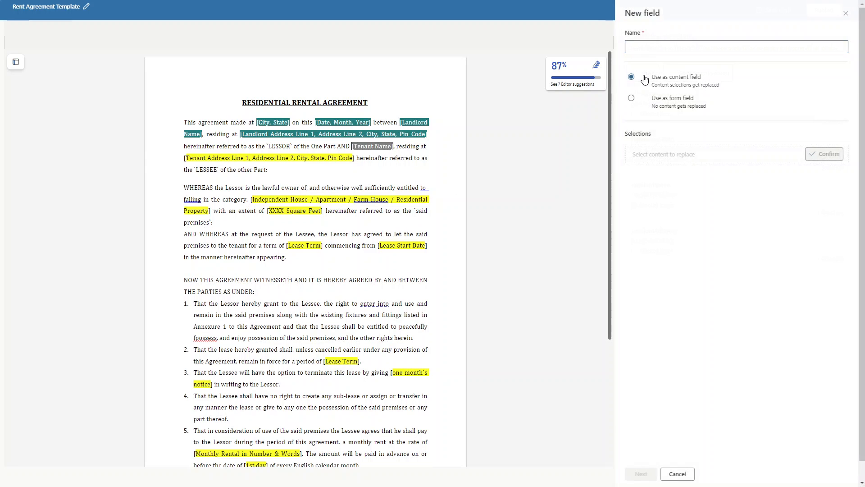
click(653, 42)
text(TenantName)
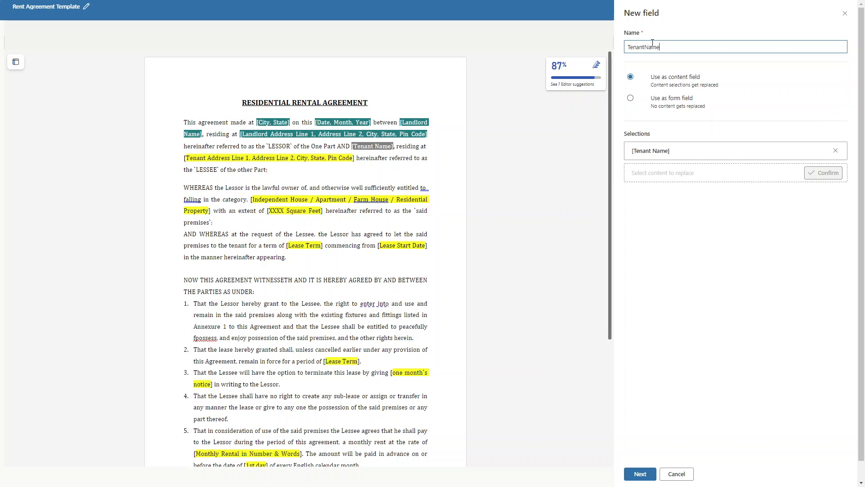
click(640, 473)
click(666, 63)
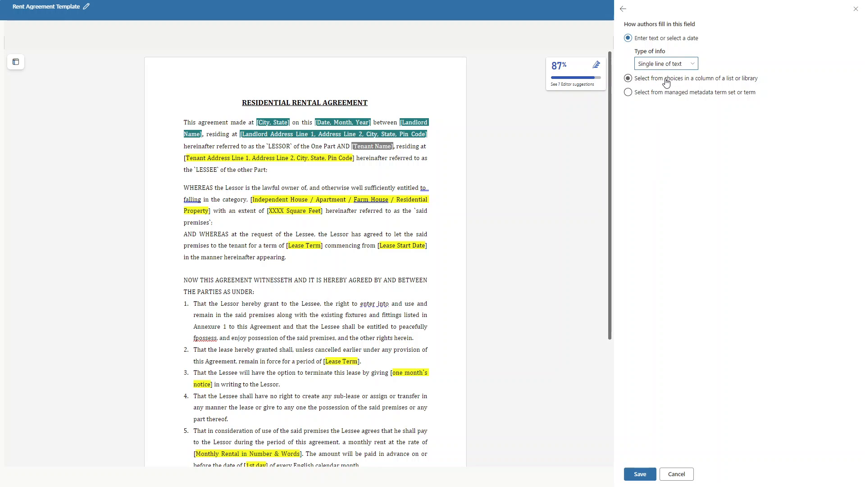
click(667, 77)
click(641, 474)
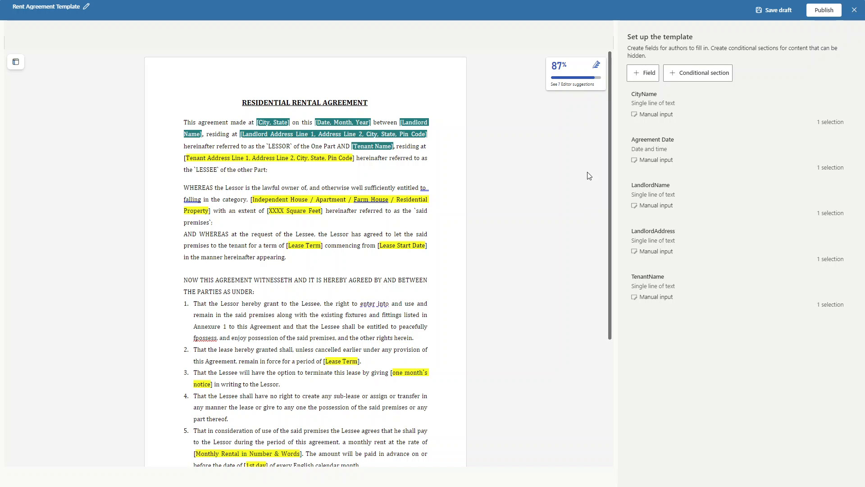
- Review the template's placeholders and check which document text the CityName, Agreement Date and Size fields replace
scroll(321, 233, down, 4)
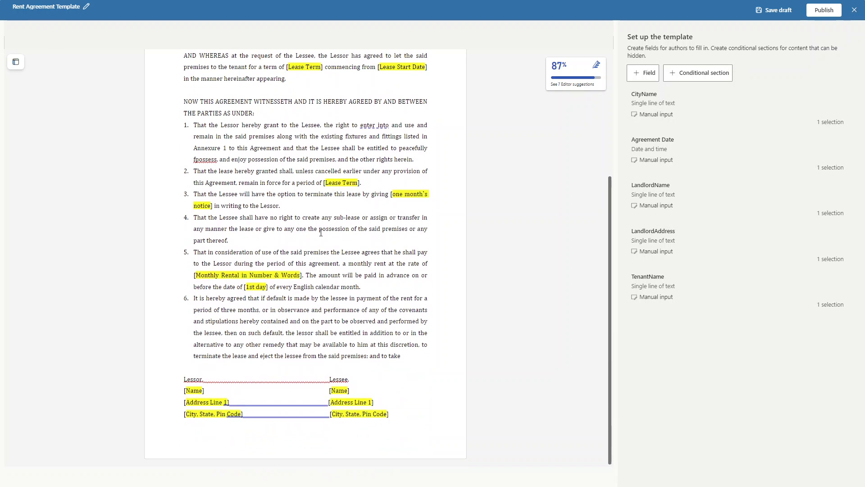
scroll(314, 446, up, 4)
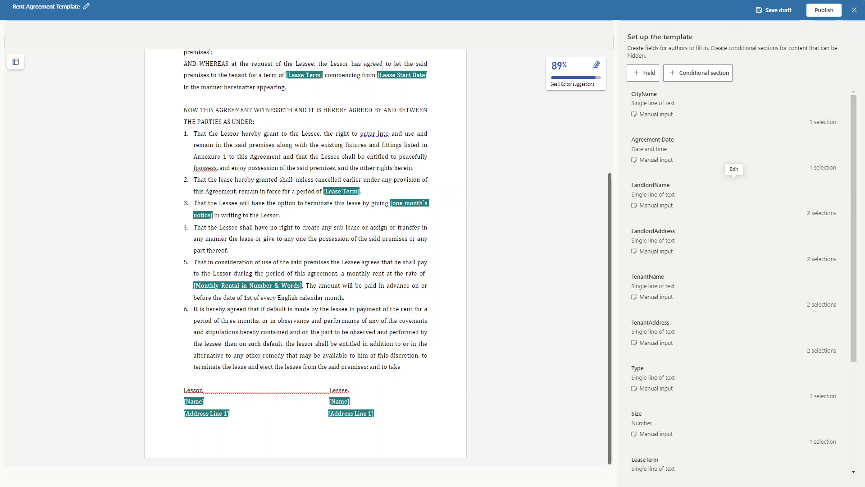
scroll(305, 257, up, 4)
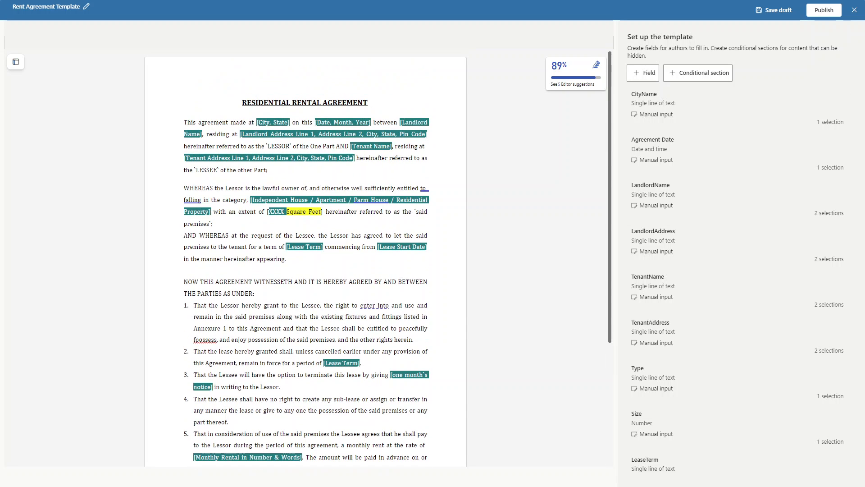
click(730, 108)
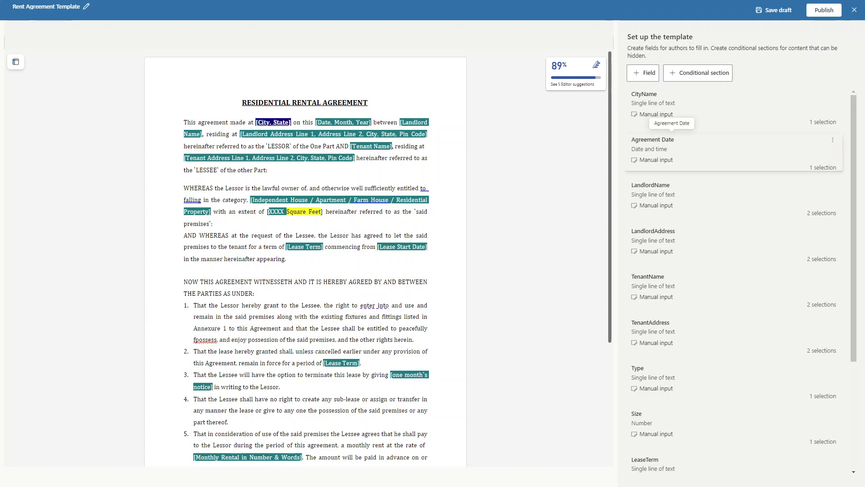
click(671, 141)
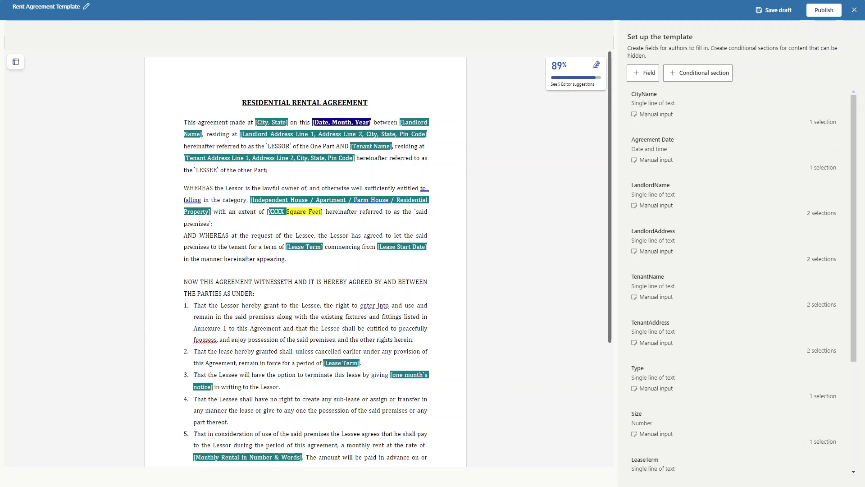
click(730, 426)
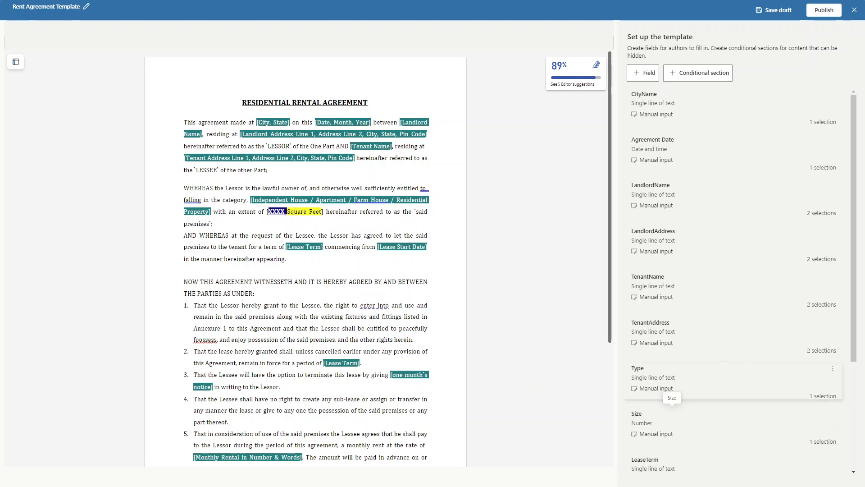
click(361, 221)
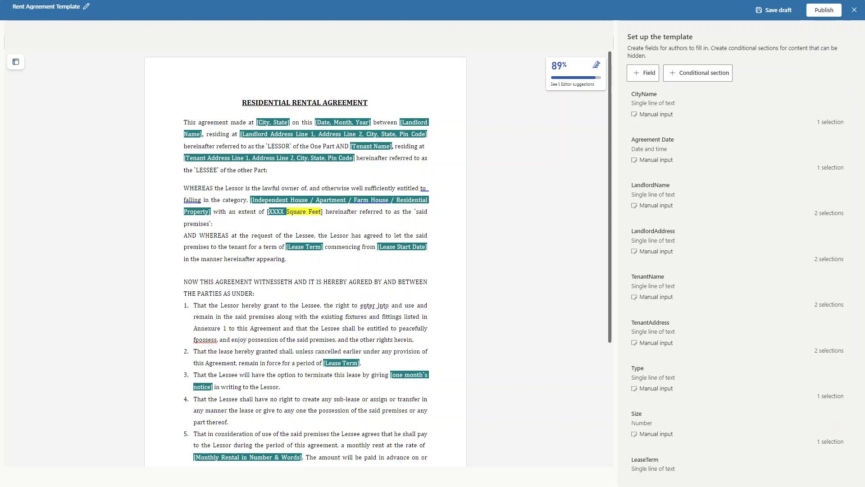
- Publish the Rent Agreement Template with all template fields shown as columns in the library's default view
click(825, 11)
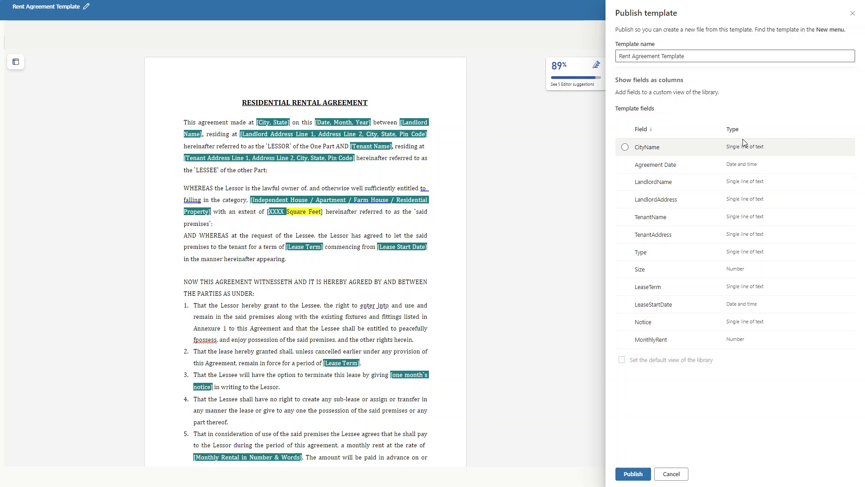
click(625, 130)
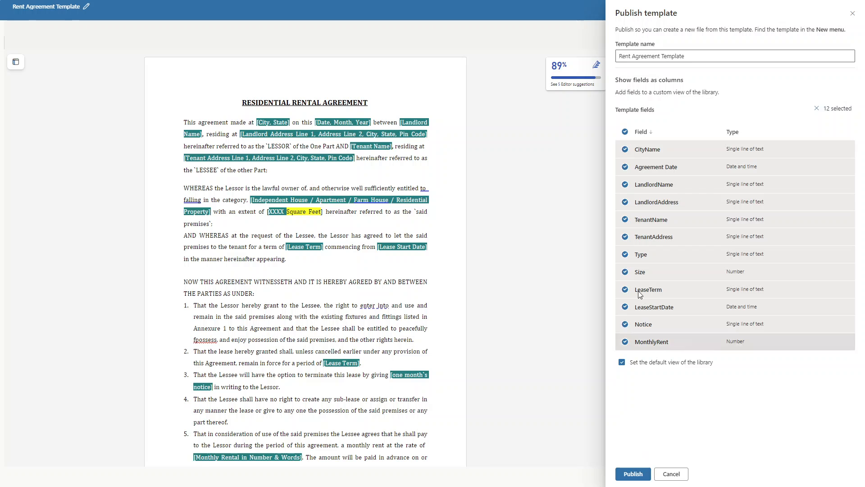
click(634, 474)
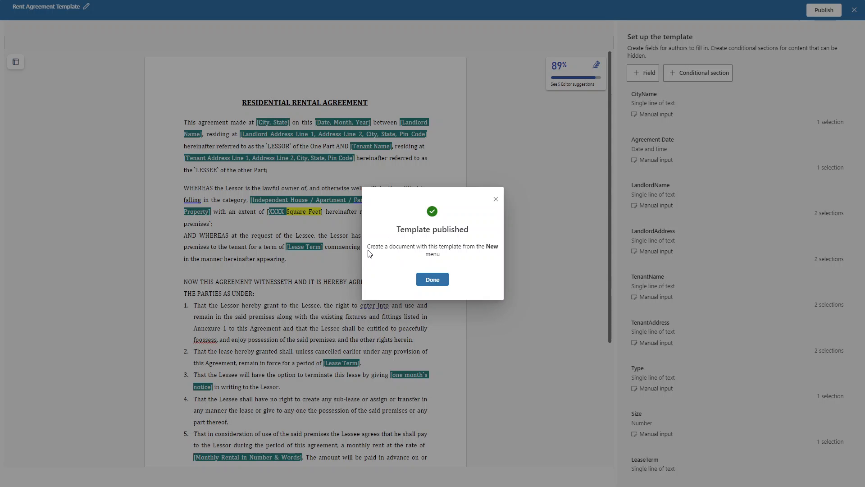
click(432, 280)
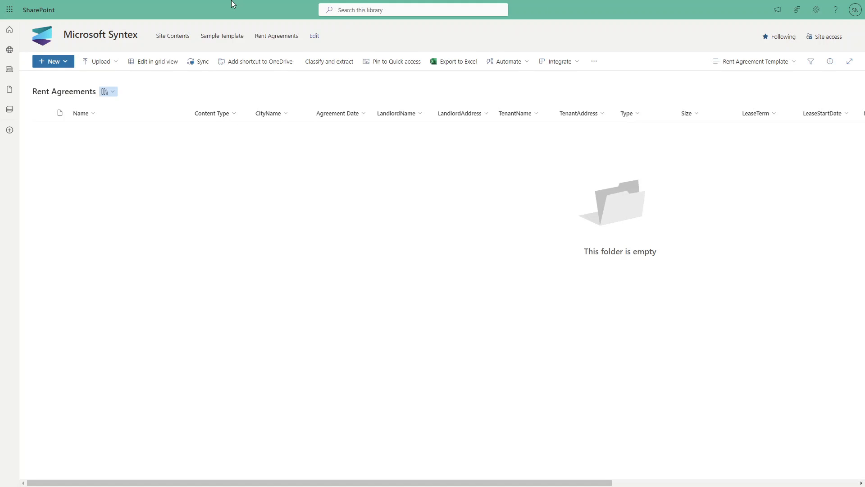
- Start a new document in the library from the Rent Agreement Template and look over its form fields
click(63, 67)
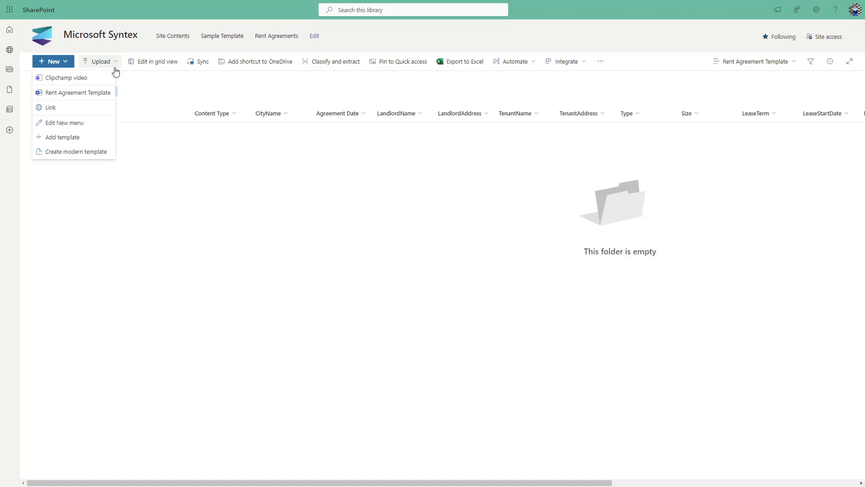
click(66, 96)
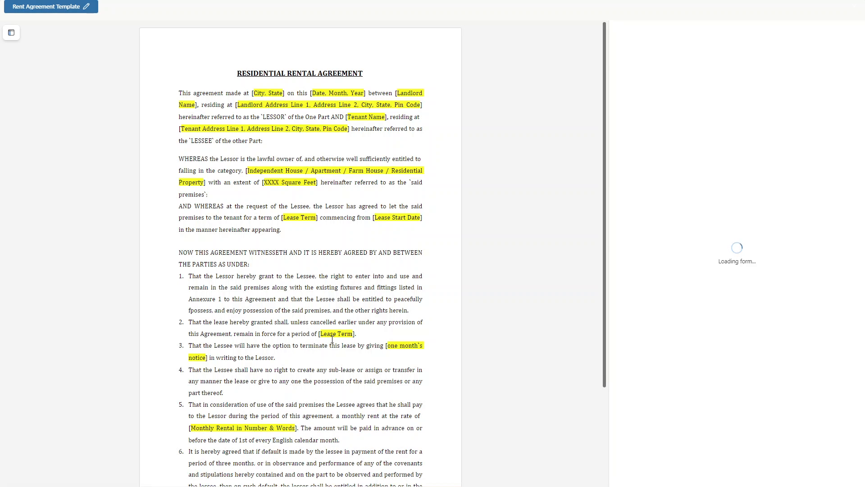
scroll(332, 338, down, 2)
scroll(268, 214, up, 2)
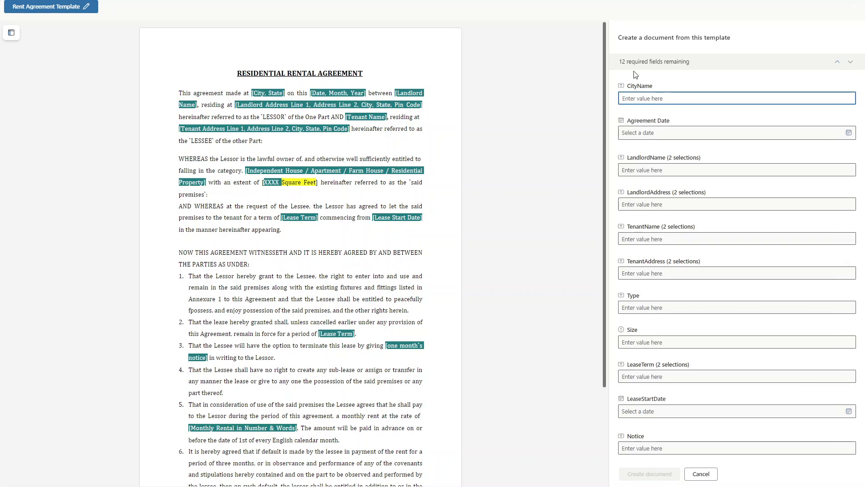
scroll(675, 192, down, 1)
scroll(675, 193, up, 1)
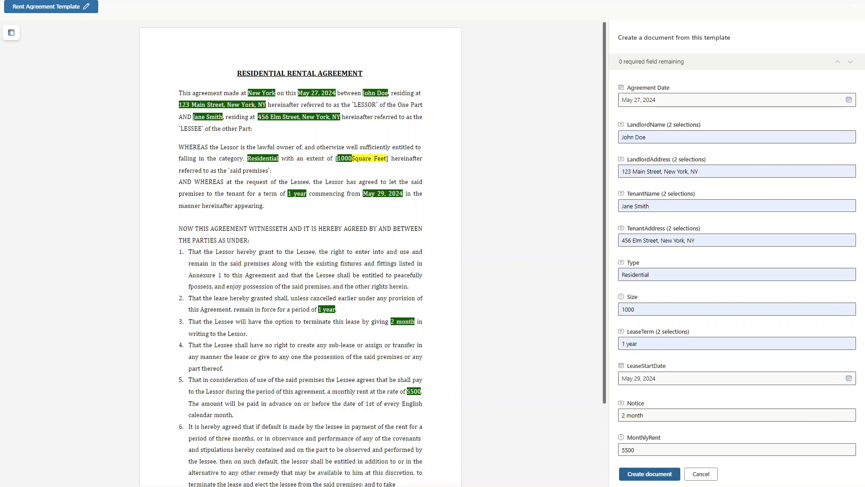
- Create the document from the completed form as Rent Agreement Template in .docx format in the Rent Agreements library
click(646, 476)
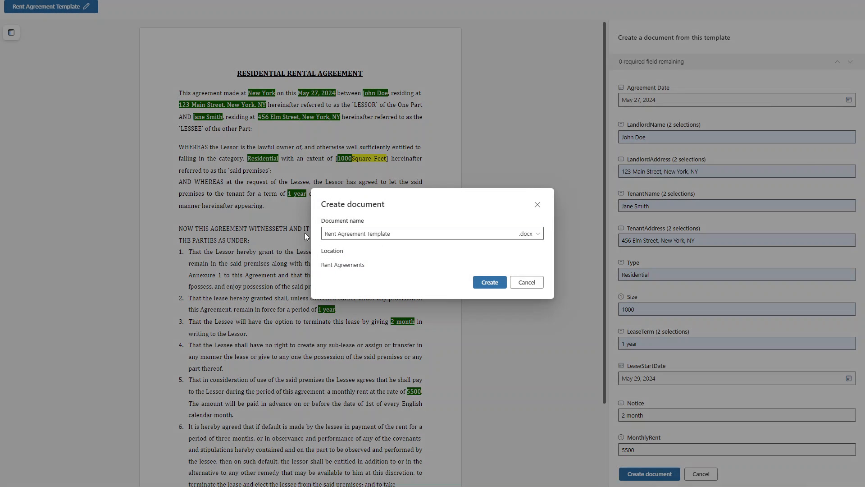
click(392, 233)
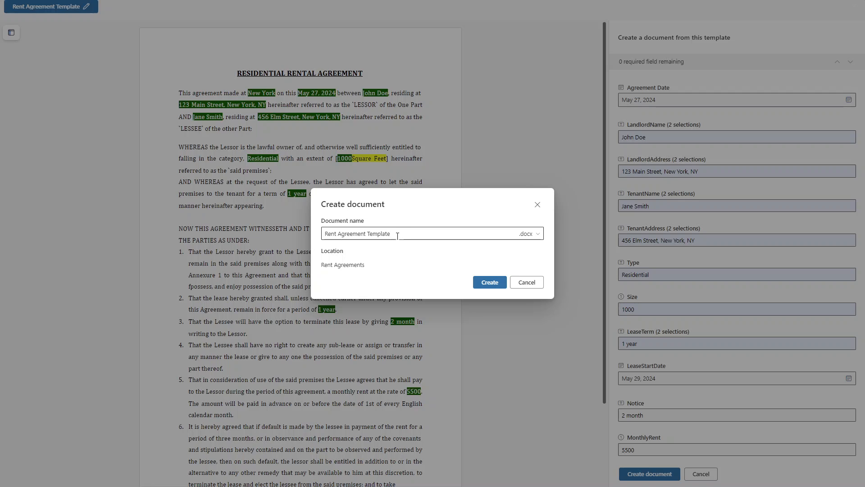
key(Tab)
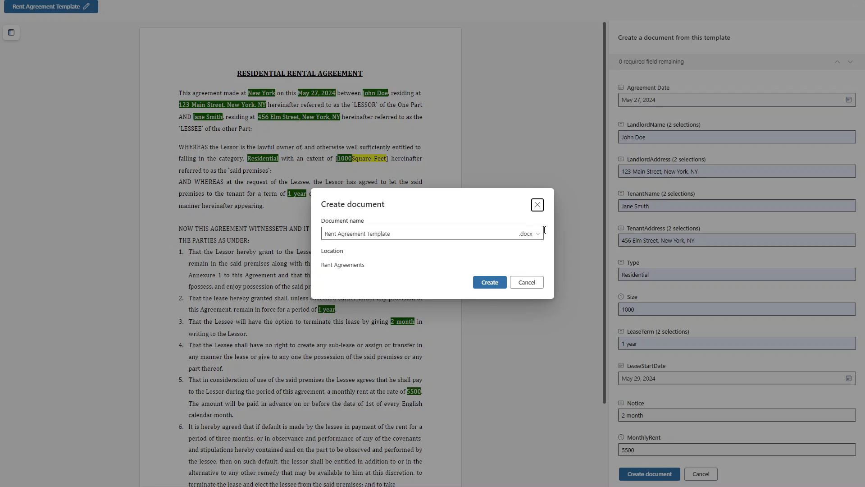
click(527, 238)
click(490, 282)
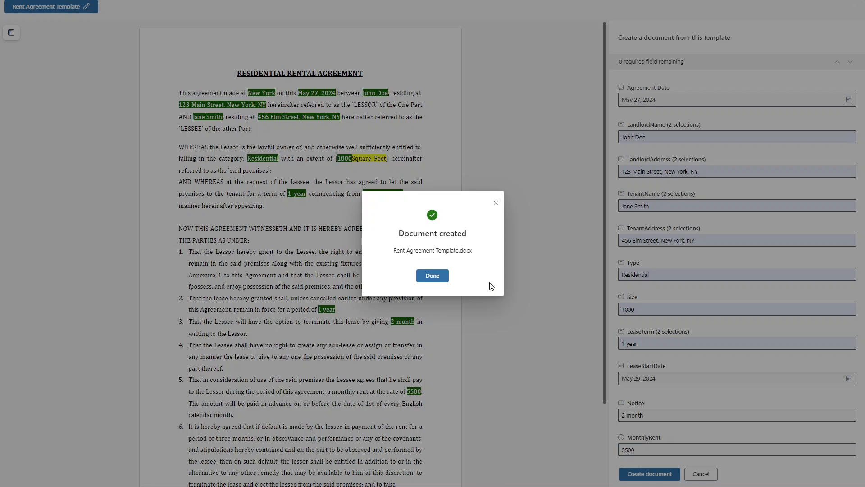
click(440, 275)
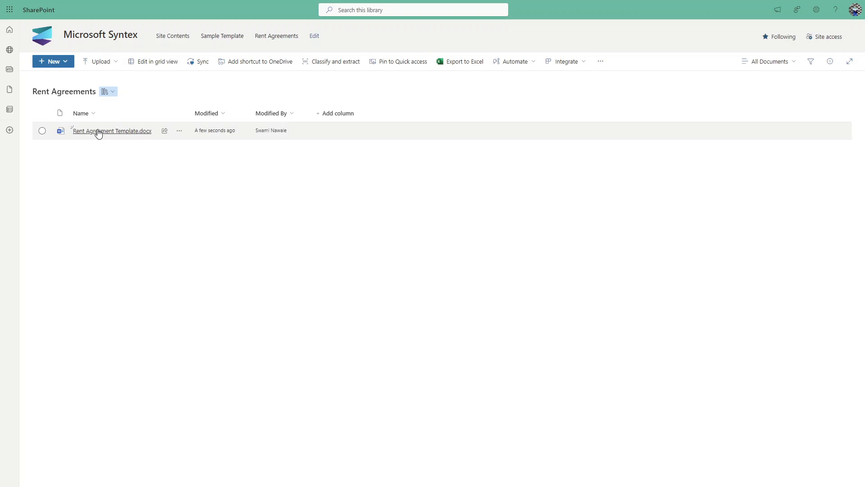
- Open Rent Agreement Template.docx and check the filled-in city, agreement date, party names and signature block
click(110, 133)
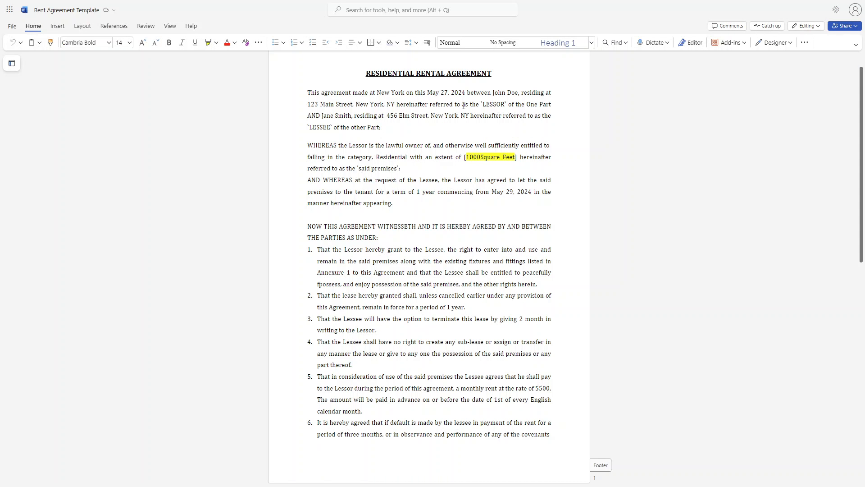
key(ctrl+plus)
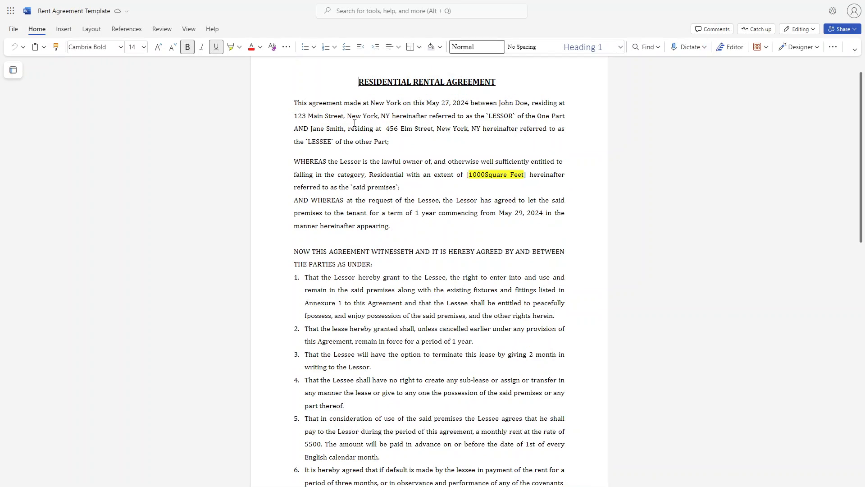
key(ctrl+plus)
scroll(409, 223, up, 1)
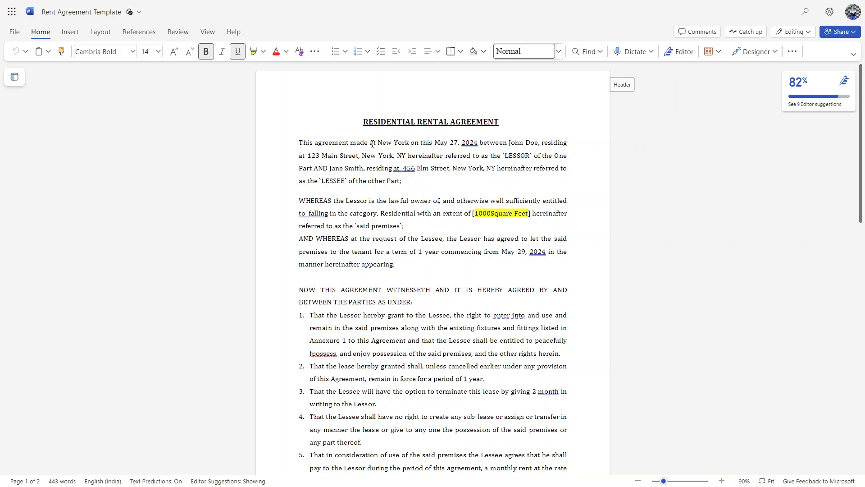
drag(379, 142, 409, 143)
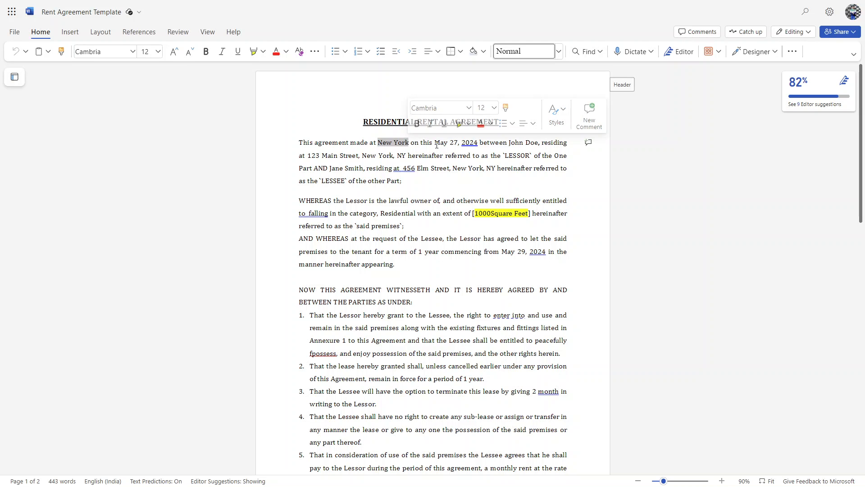
click(478, 145)
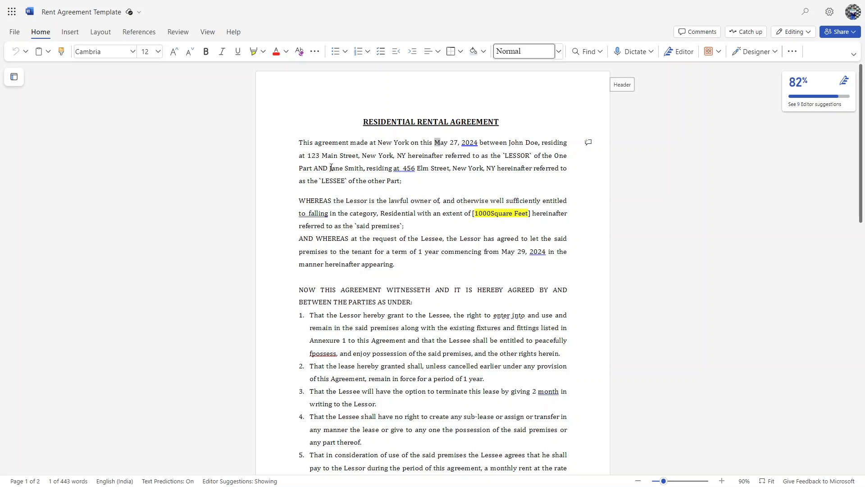
drag(330, 167, 363, 168)
scroll(271, 216, down, 15)
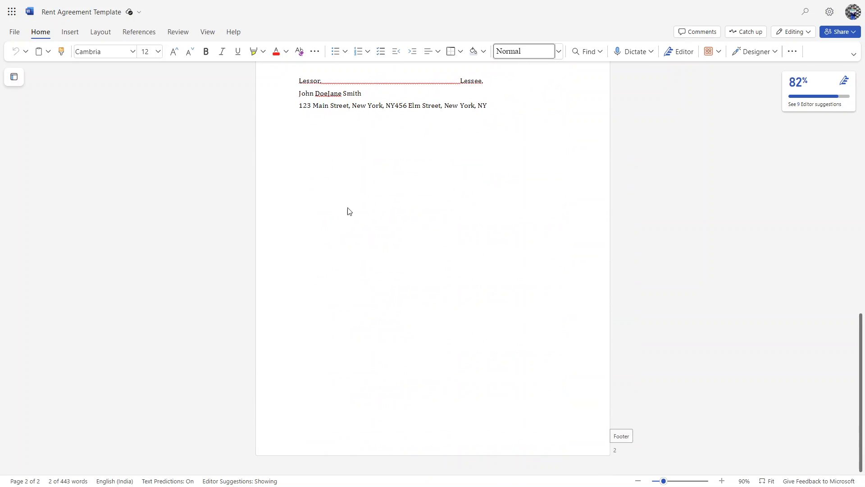
scroll(483, 166, up, 10)
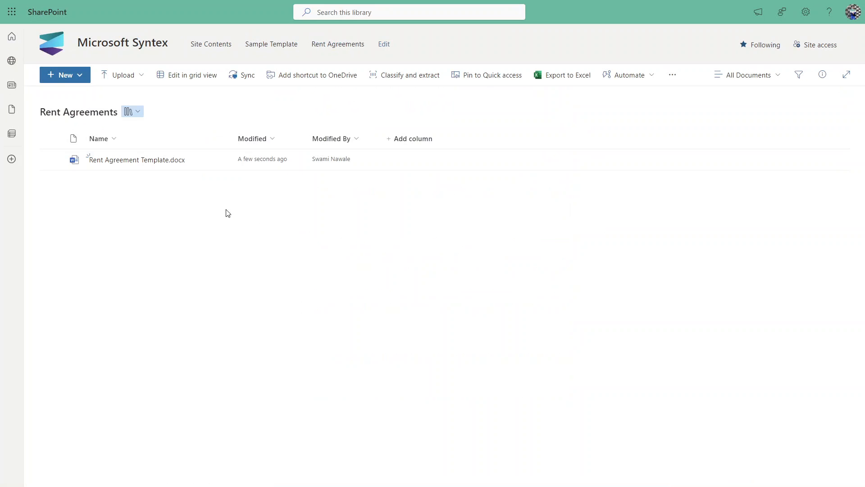
- Open the Rent Agreements library's settings for editing which items and templates its New menu offers
key(ctrl+minus)
key(ctrl+minus)
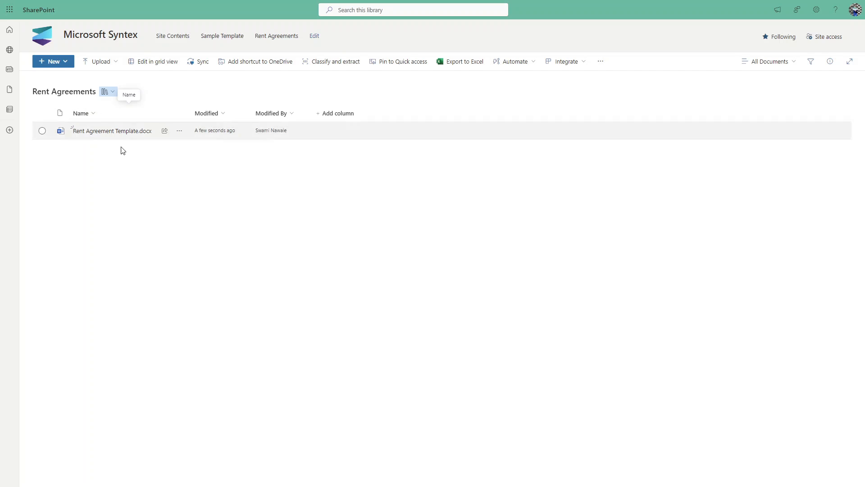
click(64, 62)
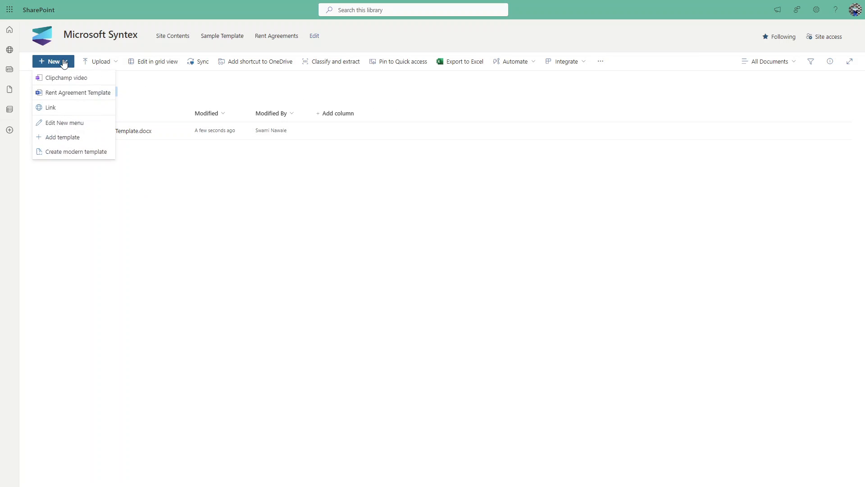
click(69, 127)
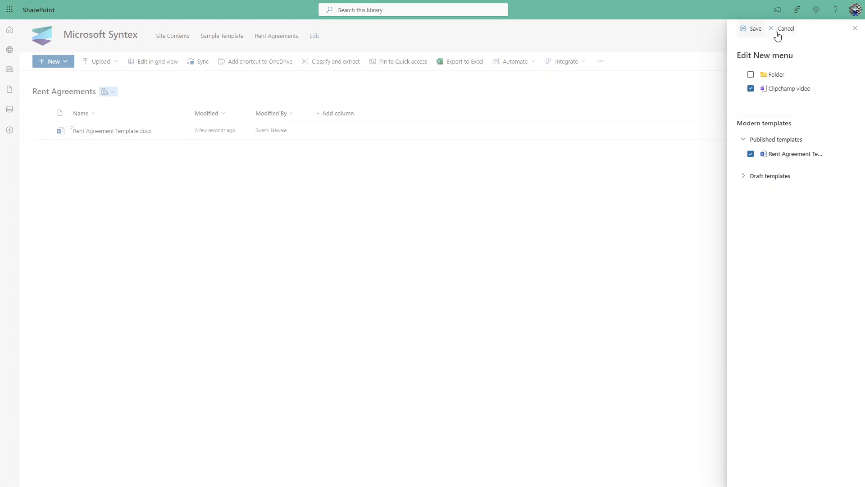
- Open the published Rent Agreement Template for editing from the New menu settings
mouse_move(815, 161)
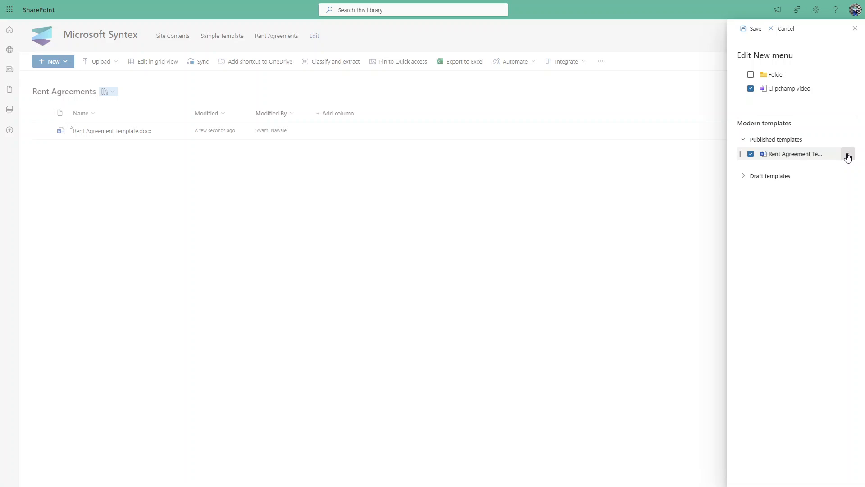
click(848, 156)
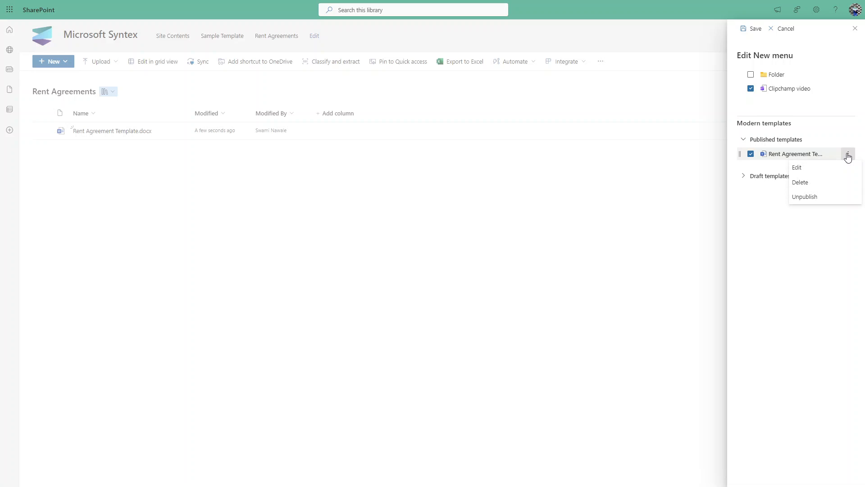
click(801, 169)
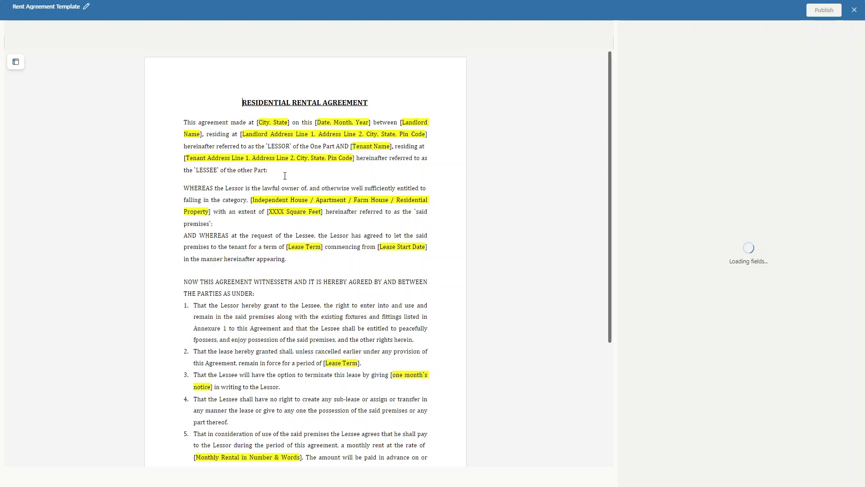
- Add a new line reading "Tenant Name" after the paragraph that ends with "LESSEE of the other Part"
click(276, 170)
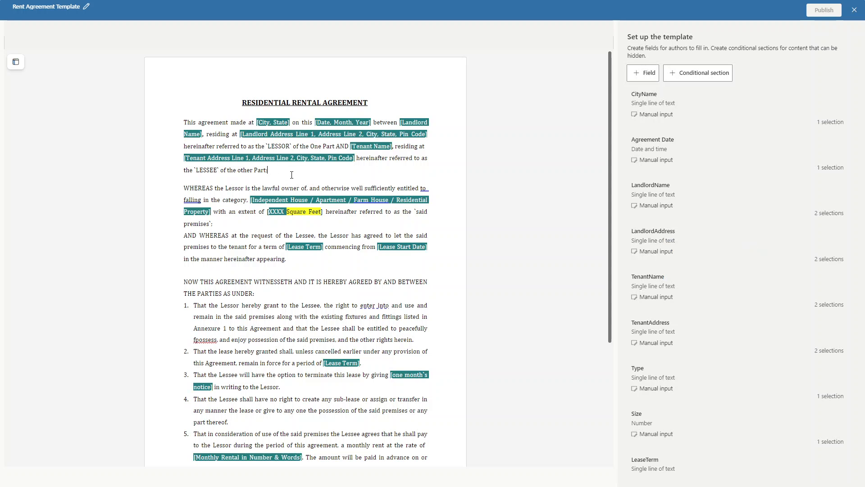
key(Return)
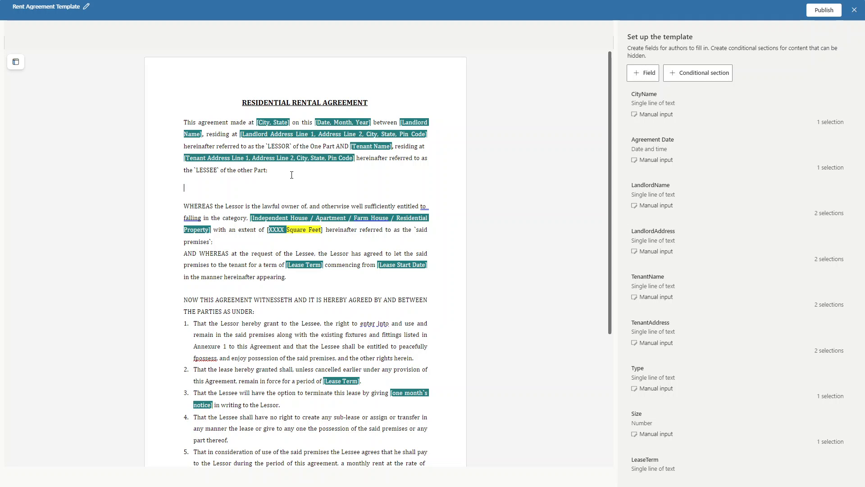
text(Tenant Name)
key(ctrl+shift+Left)
key(ctrl+shift+Left)
click(649, 73)
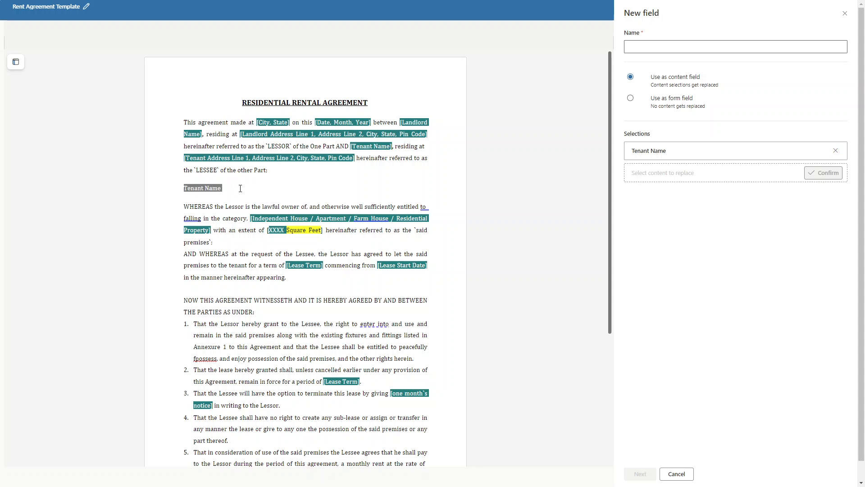
click(845, 13)
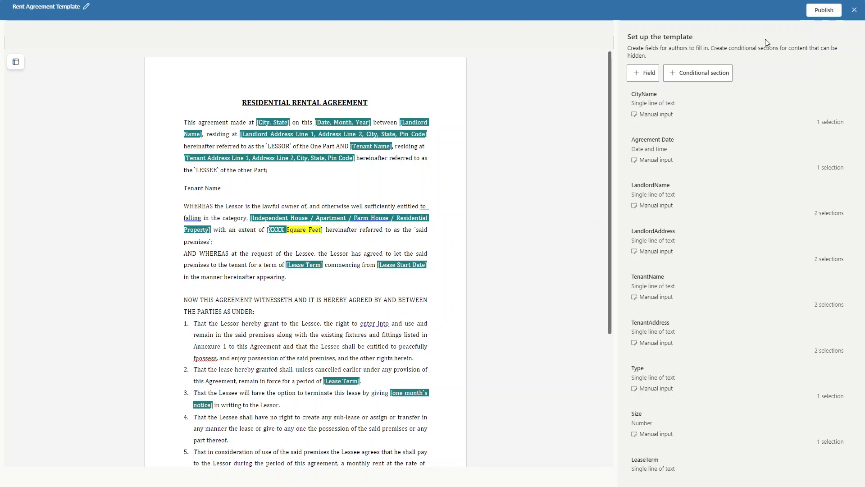
- Close the template editor without publishing and return to the Rent Agreements library
click(854, 11)
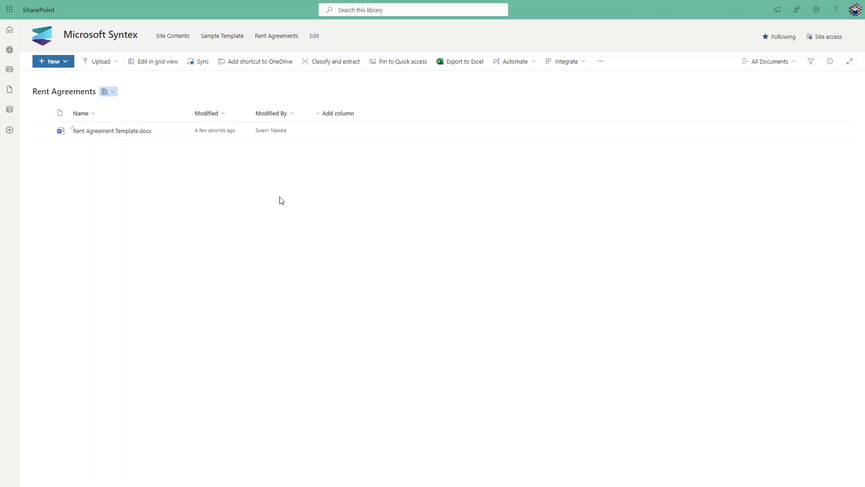